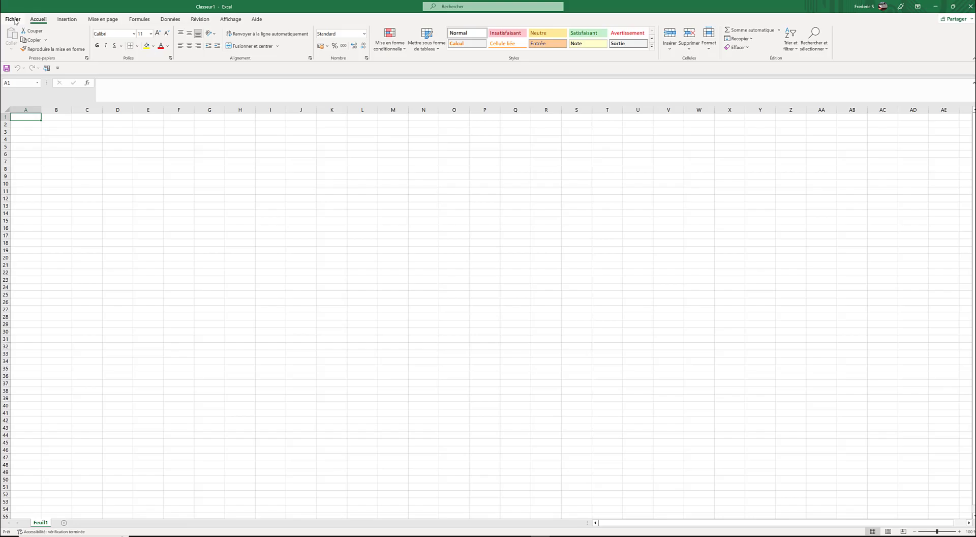
Examine the file start page with its templates and recent workbooks, and the workbook's Informations page
left_click(14, 20)
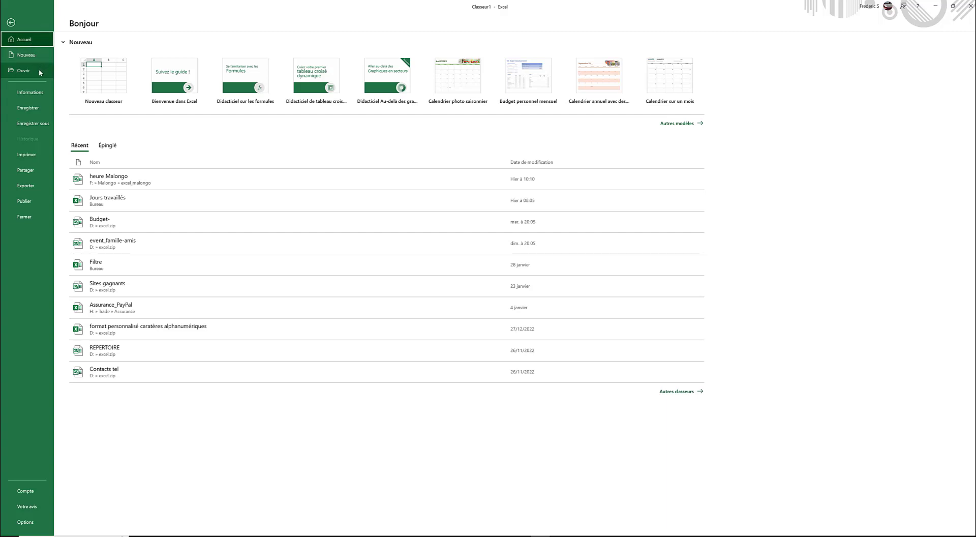
left_click(102, 94)
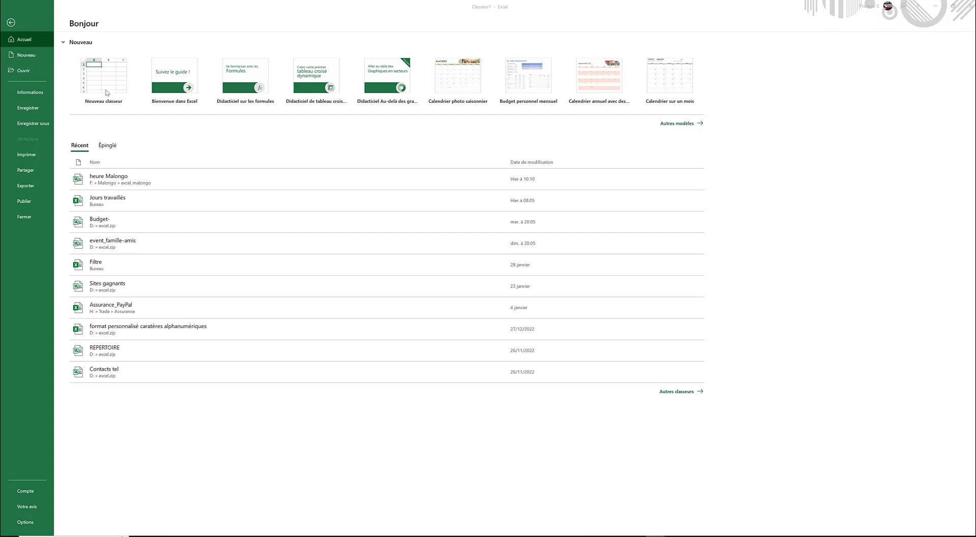
left_click(40, 93)
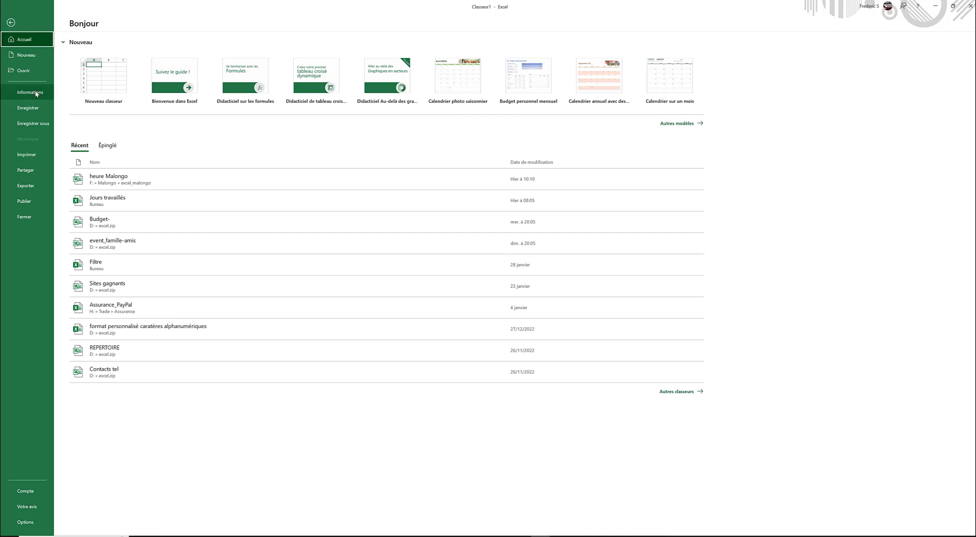
left_click(37, 94)
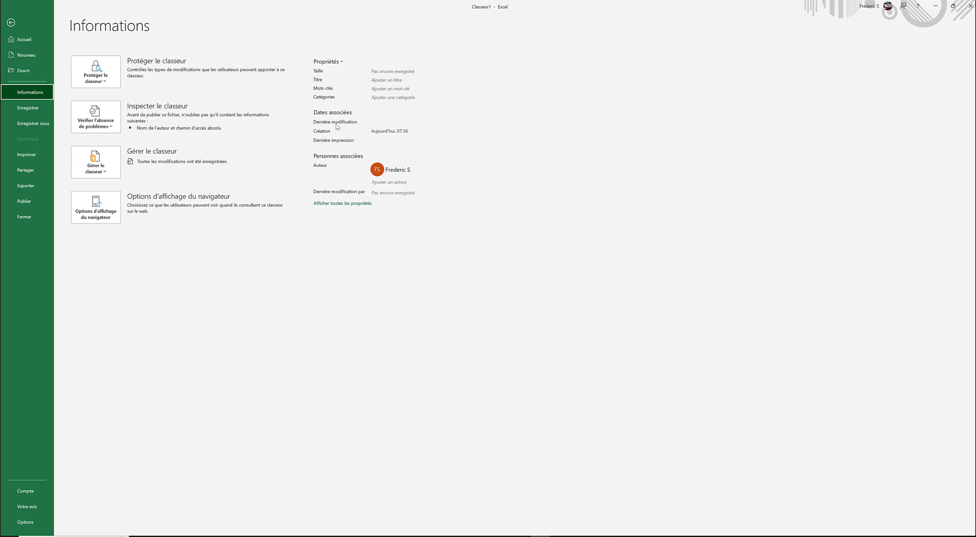
mouse_move(335, 127)
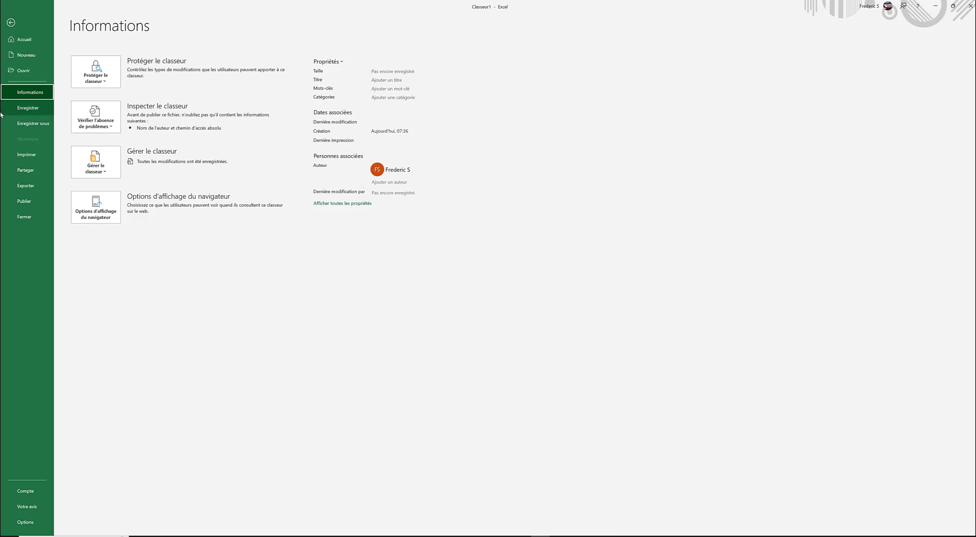
Review the save locations offered for the workbook and its print settings
left_click(27, 109)
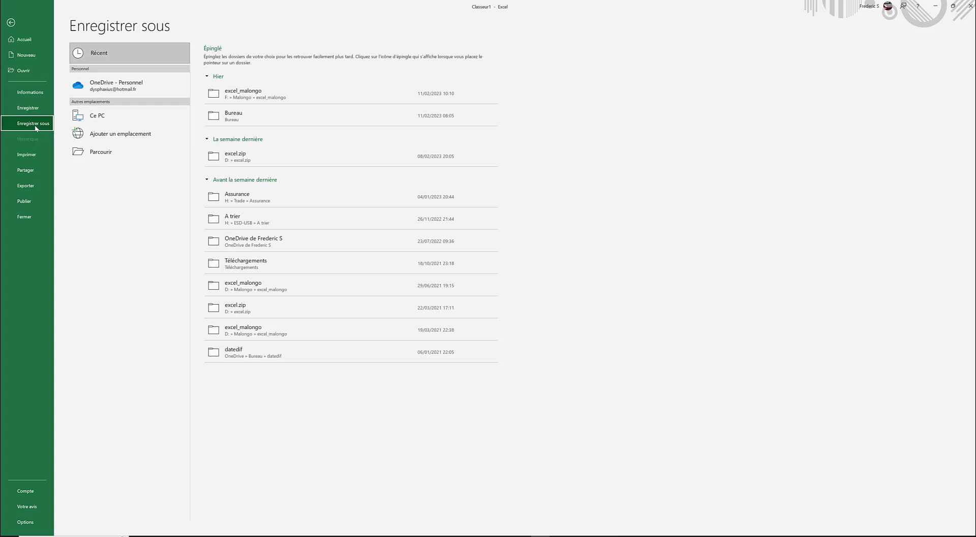
left_click(23, 159)
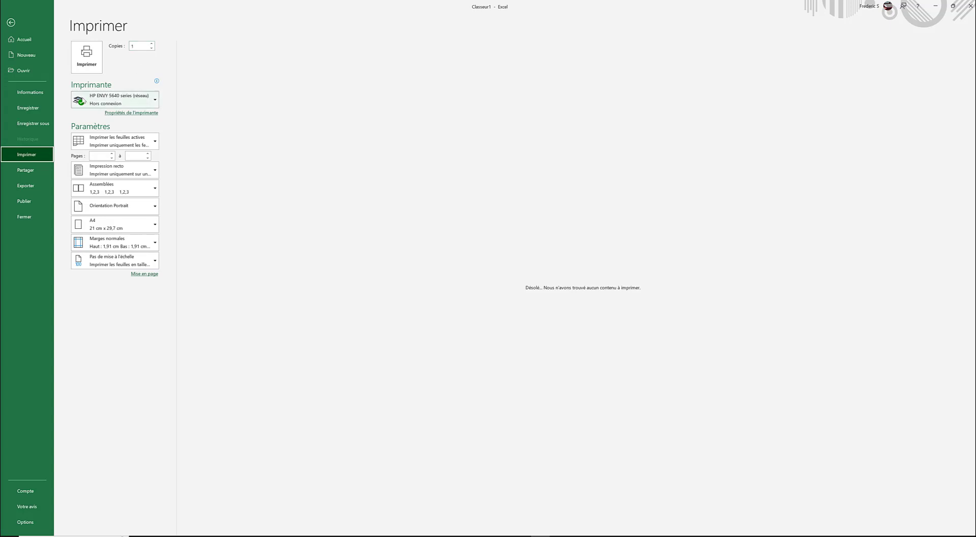
mouse_move(81, 100)
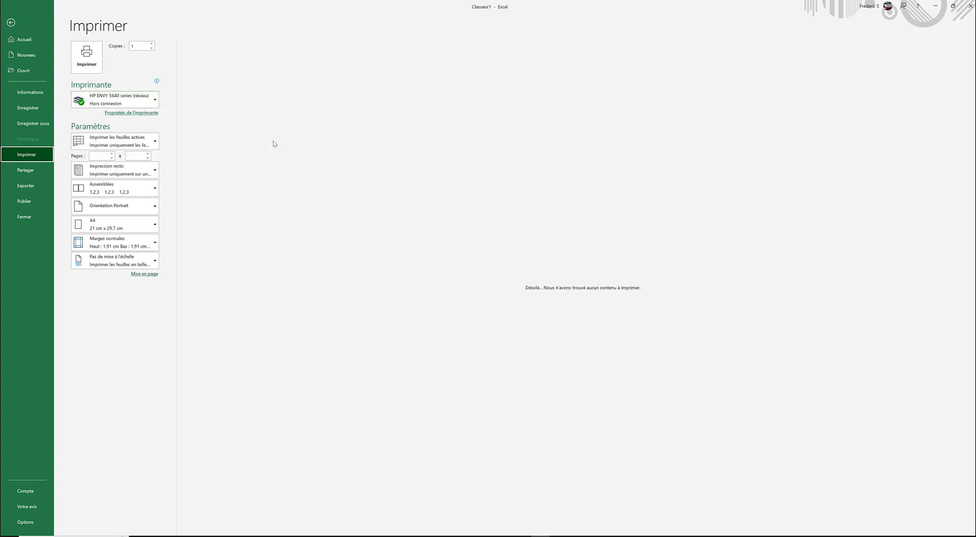
Look through the workbook's sharing, export and Power BI publishing options, plus the account and feedback pages
left_click(28, 171)
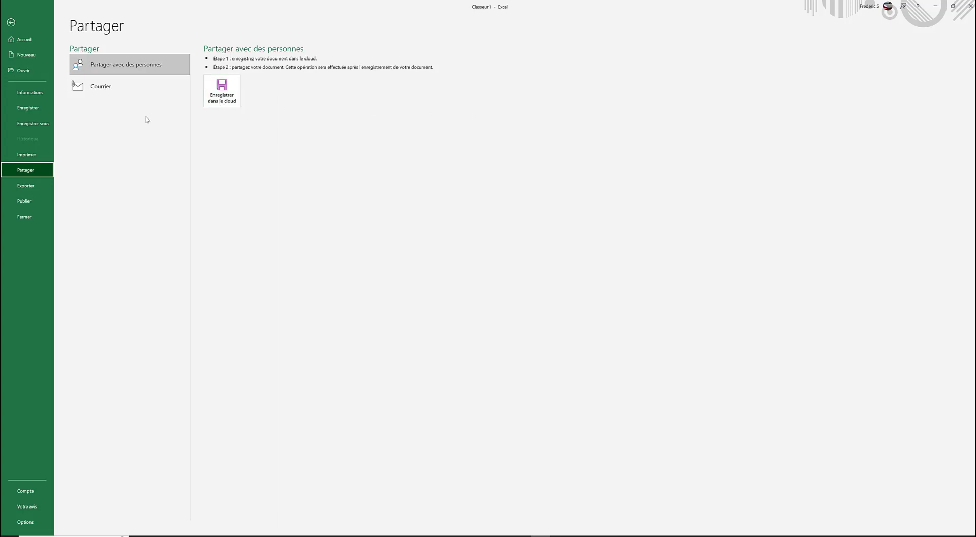
left_click(19, 190)
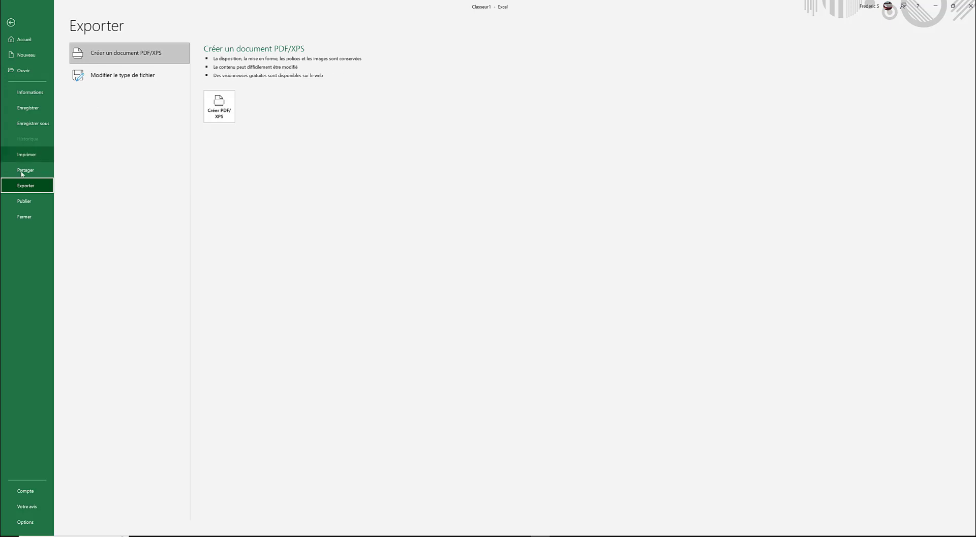
left_click(21, 202)
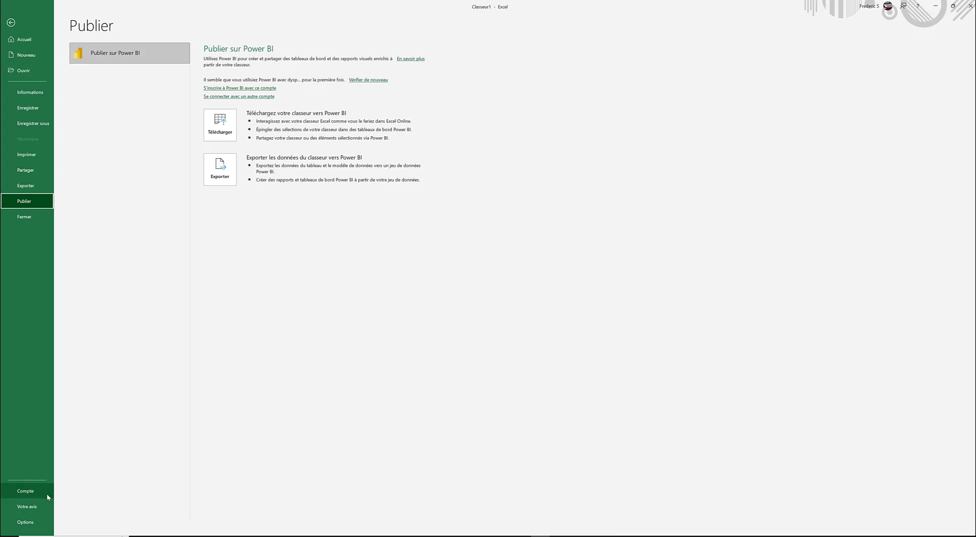
left_click(31, 492)
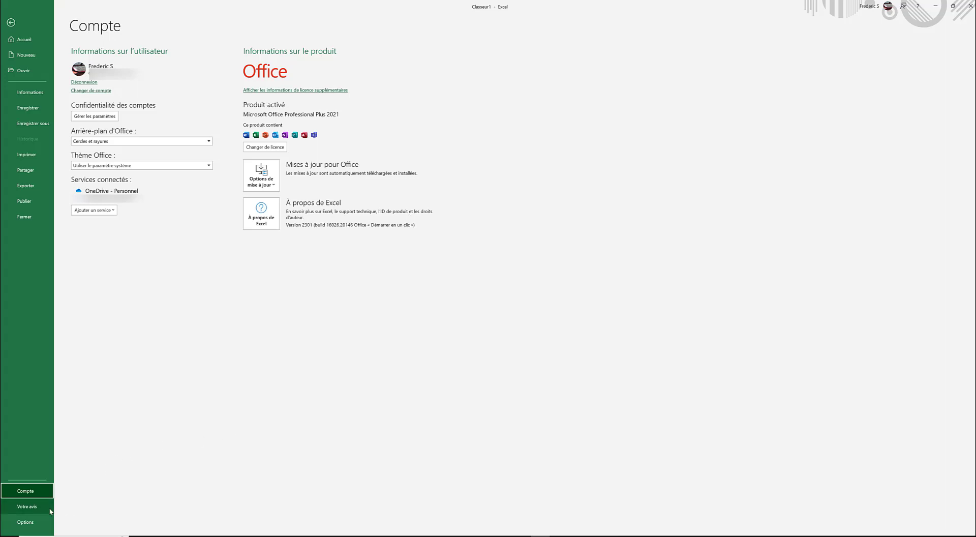
left_click(28, 507)
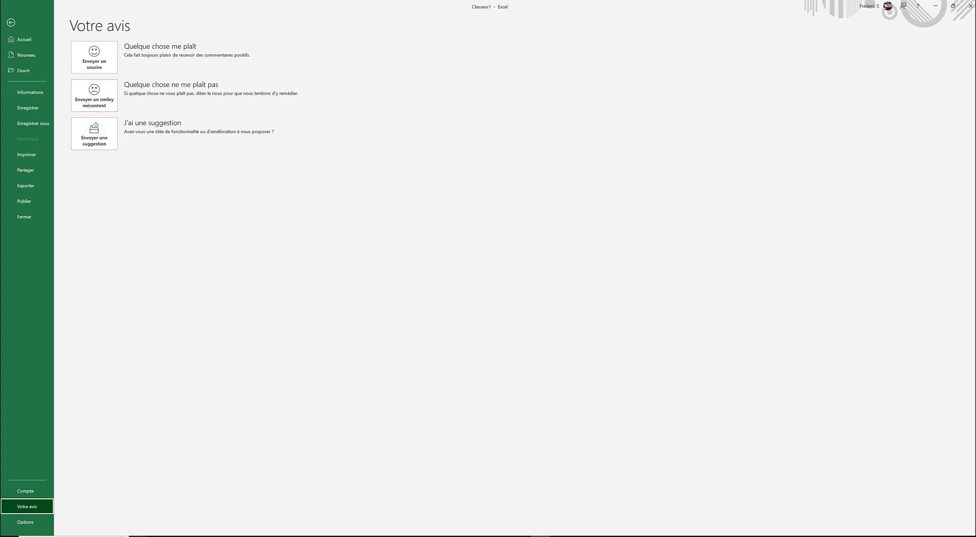
Open the Excel options and examine all the Générales and Formules settings
left_click(20, 522)
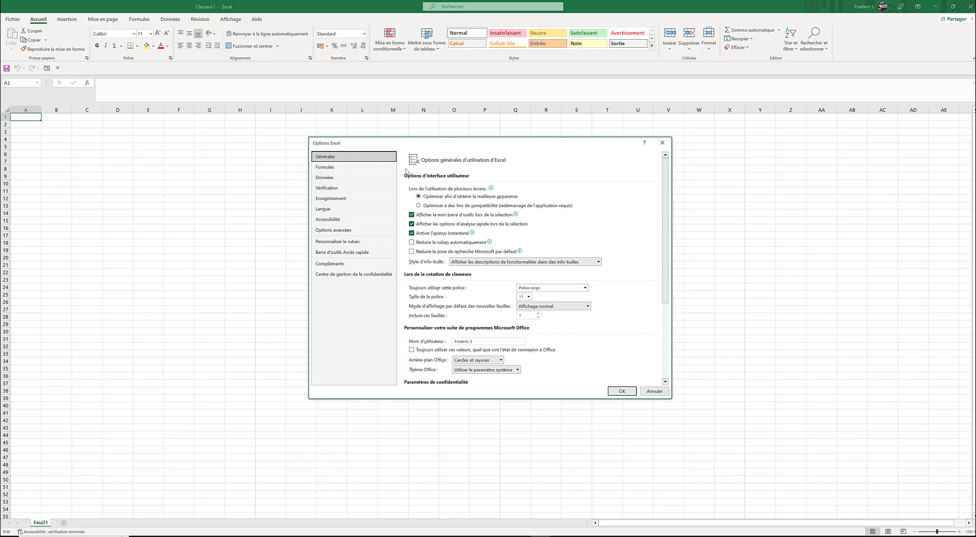
scroll(568, 275, "down", 1)
scroll(568, 274, "down", 2)
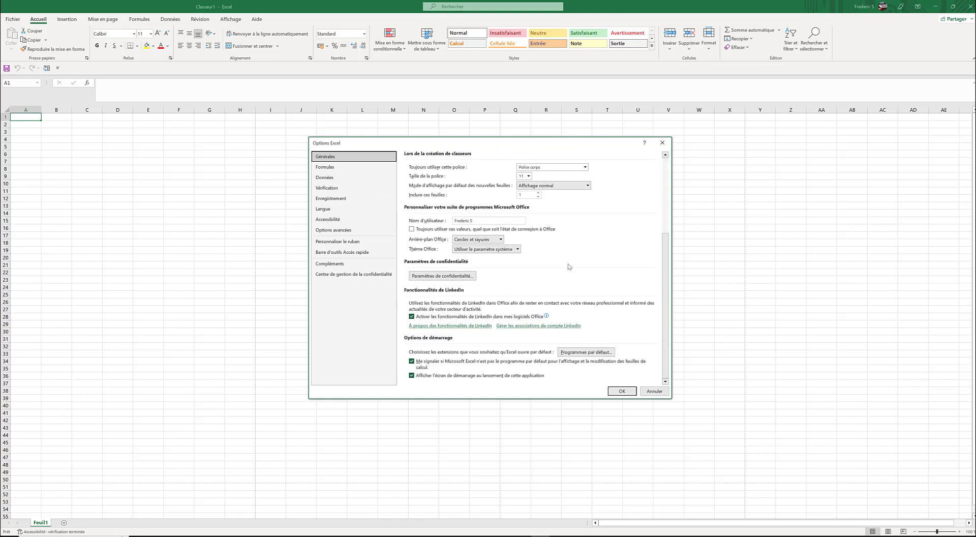
left_click(324, 167)
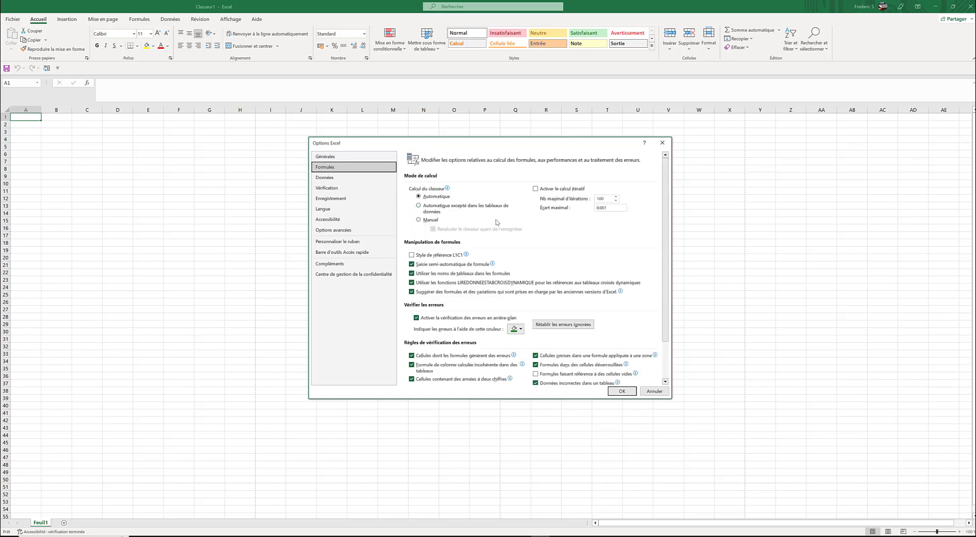
scroll(532, 240, "down", 2)
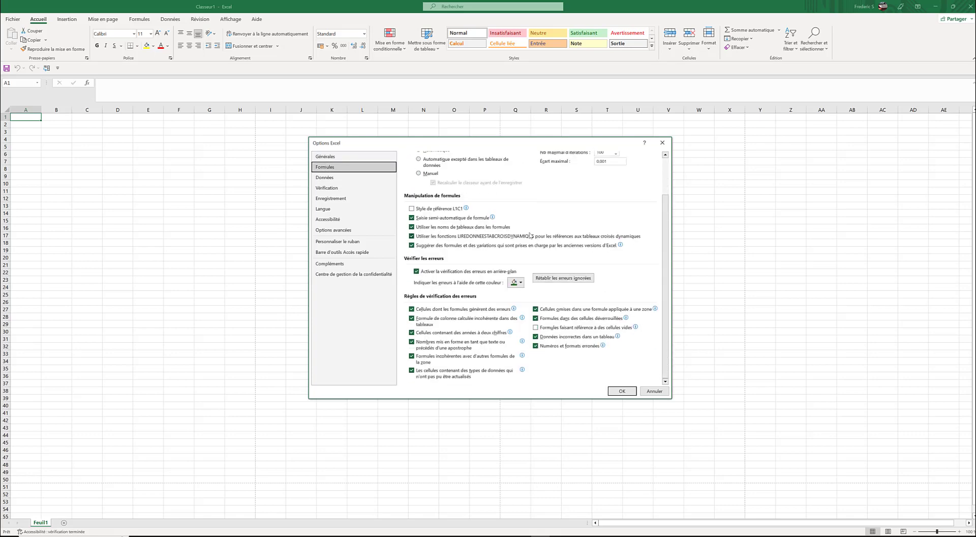
Examine the Données, Vérification, Enregistrement, Langue and Accessibilité settings in the Excel options
left_click(329, 178)
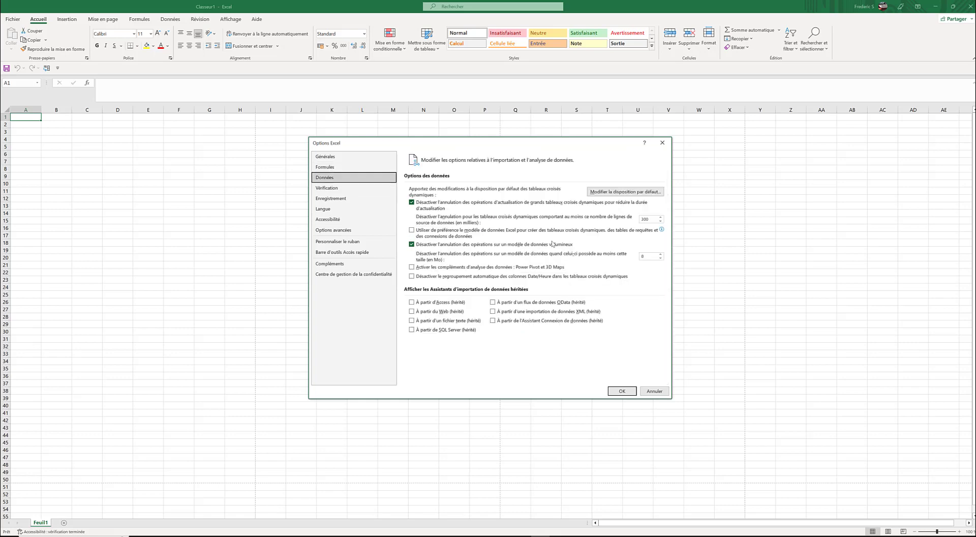
left_click(335, 191)
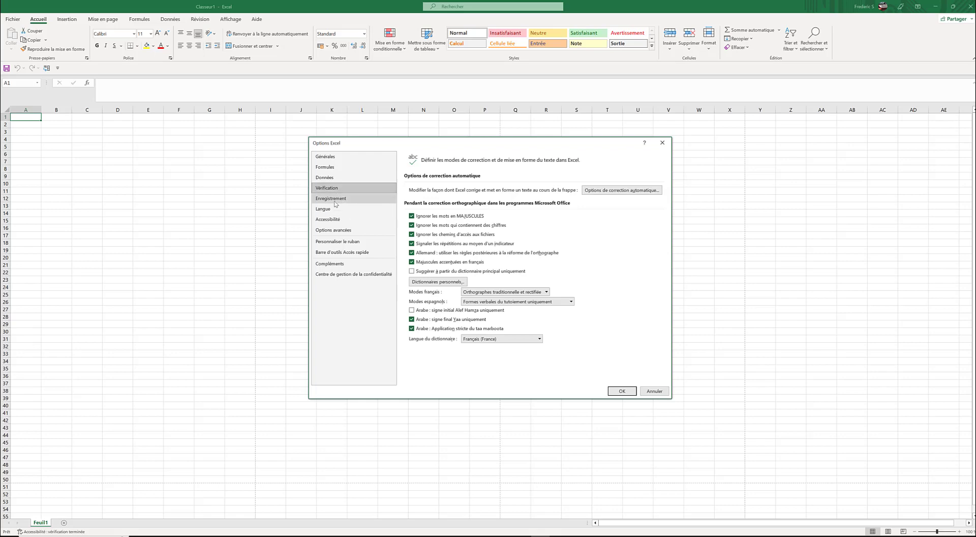
left_click(335, 200)
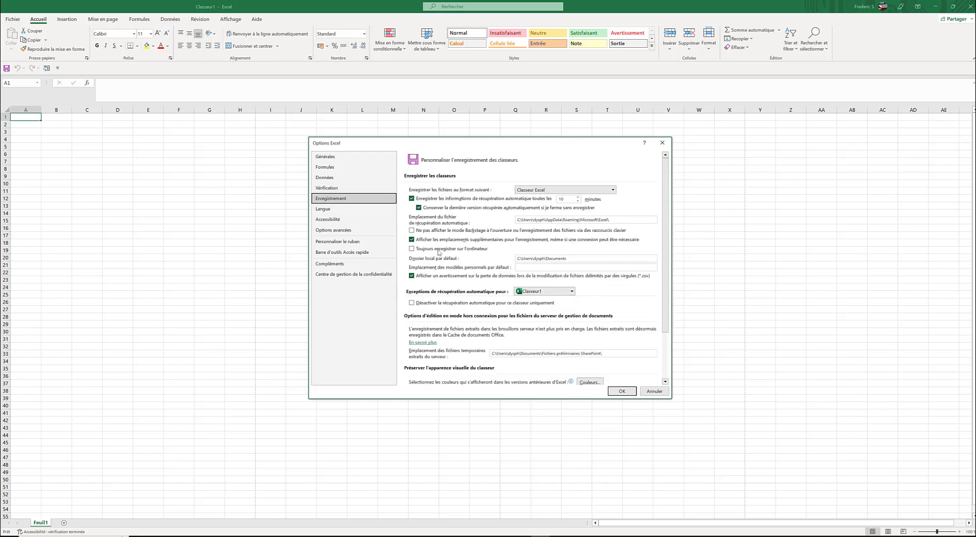
left_click(334, 212)
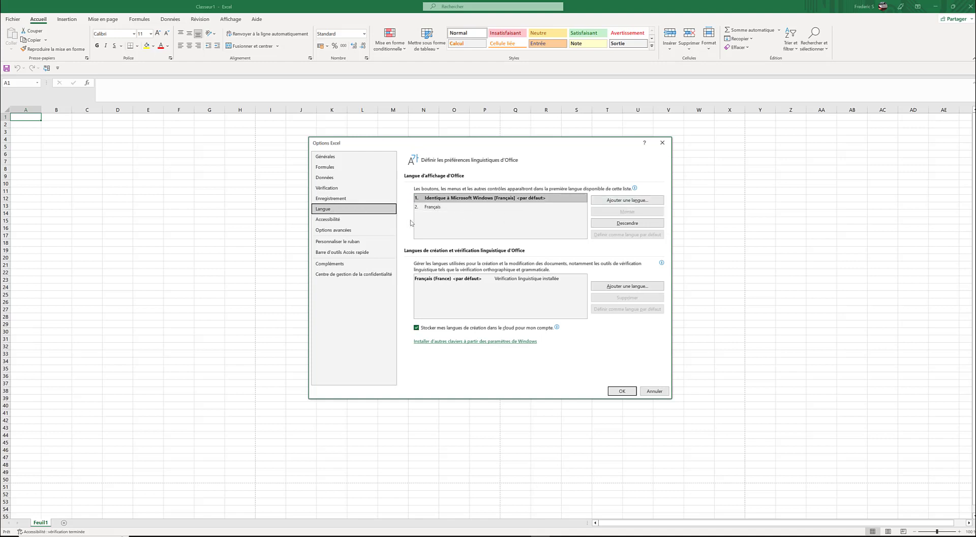
left_click(325, 221)
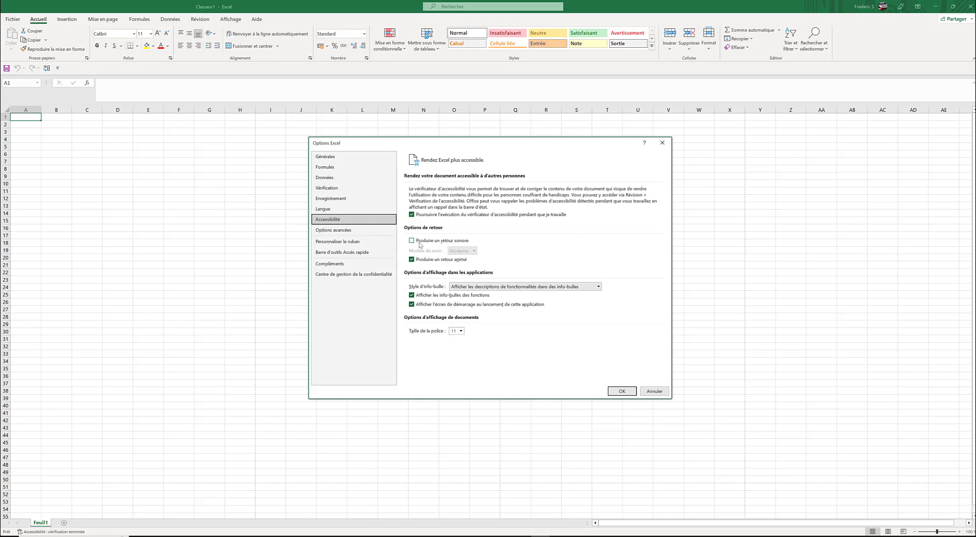
Examine the Options avancées settings, from the editing options down to the Lotus compatibility settings
left_click(338, 232)
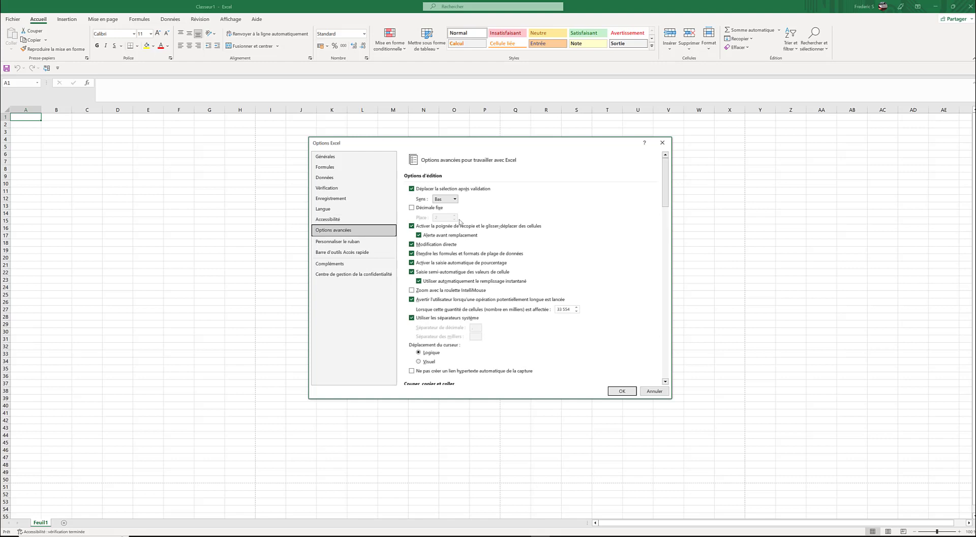
scroll(461, 220, "down", 3)
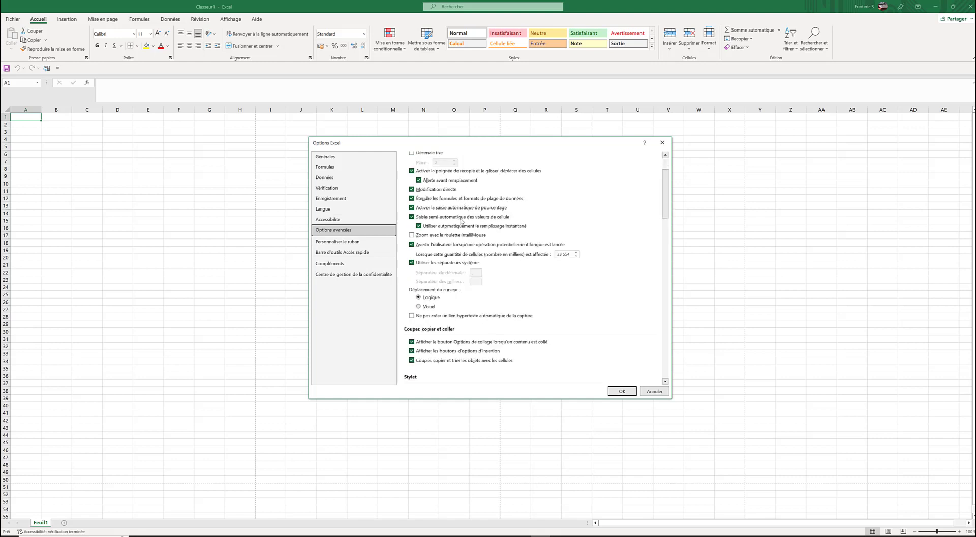
scroll(461, 220, "down", 4)
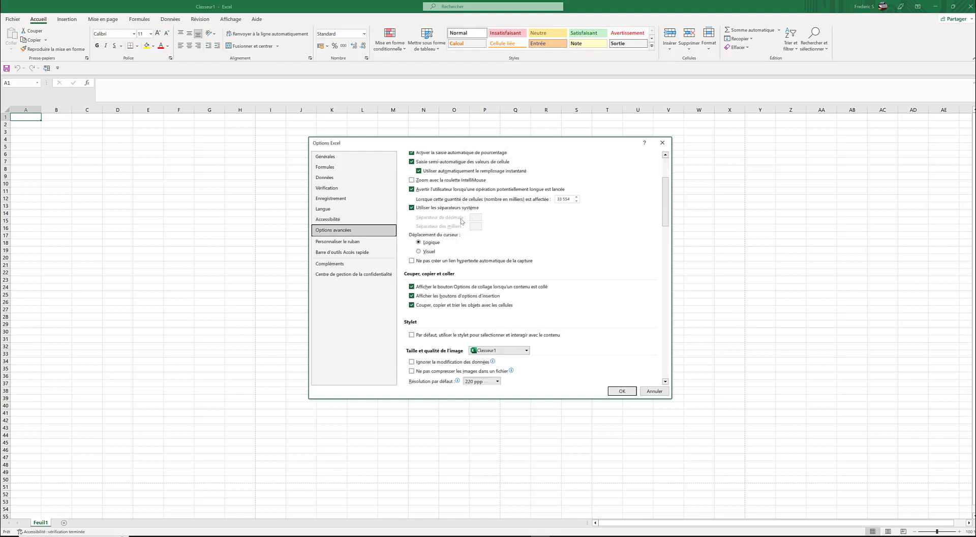
scroll(461, 221, "down", 3)
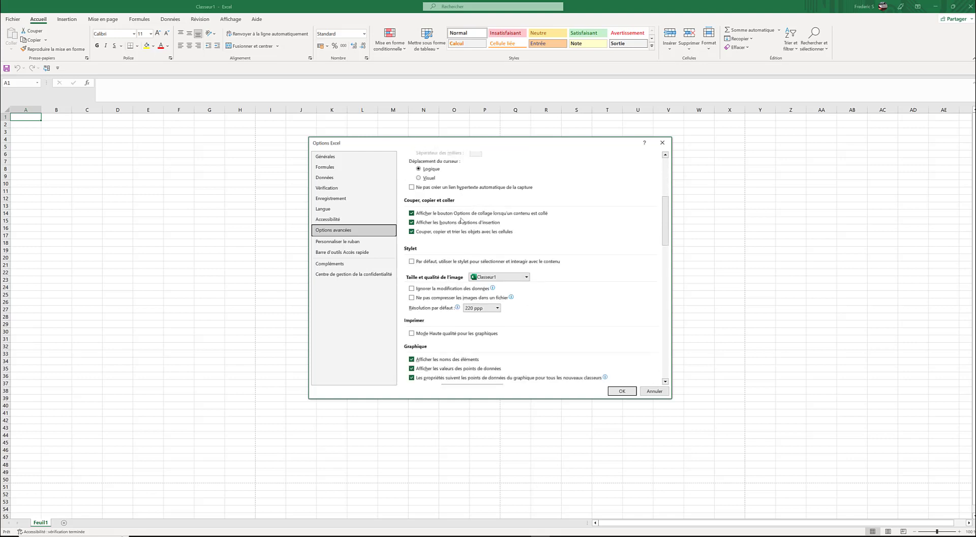
scroll(461, 220, "down", 12)
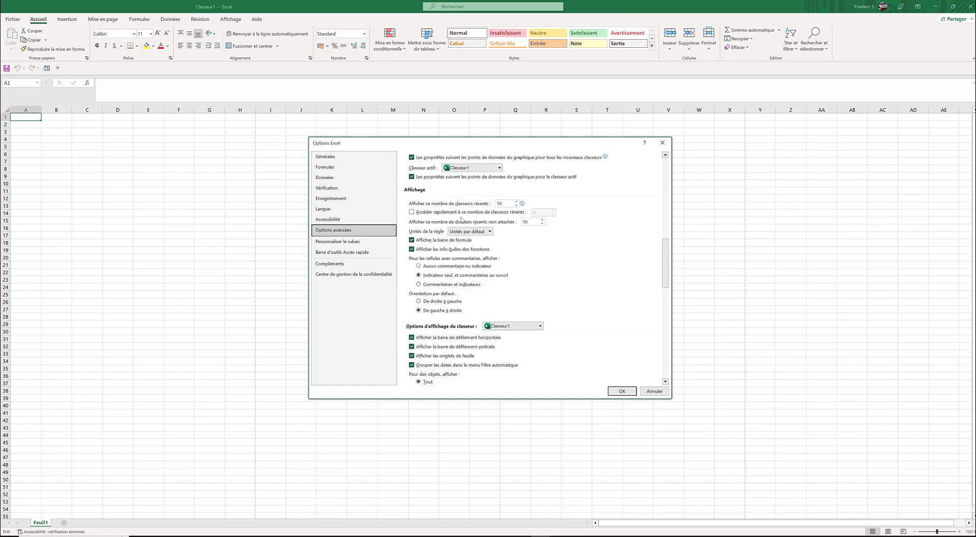
scroll(461, 221, "down", 5)
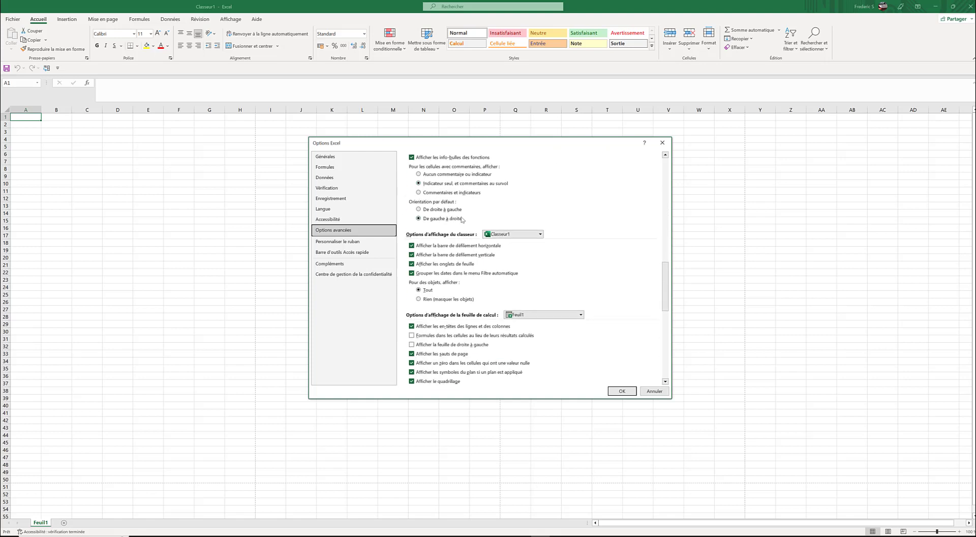
scroll(462, 219, "down", 3)
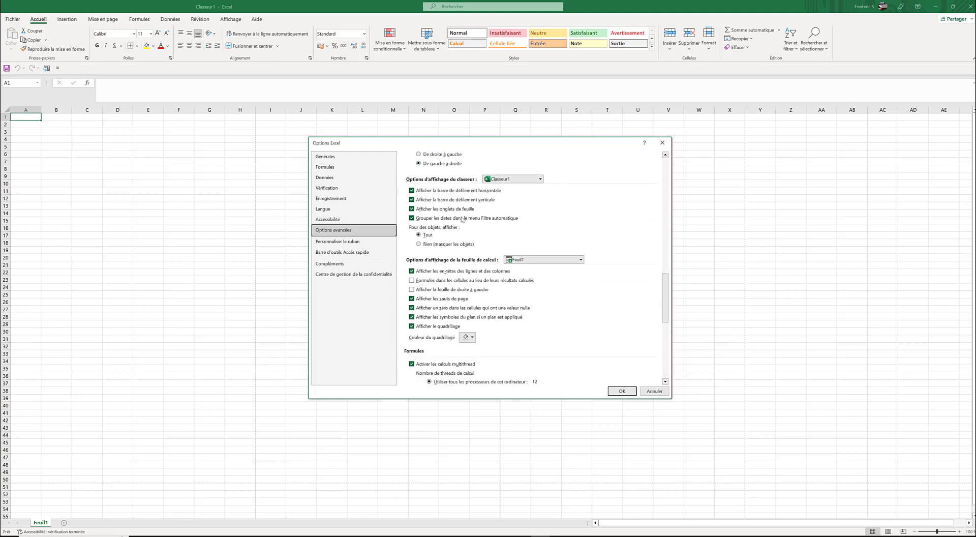
scroll(462, 220, "down", 11)
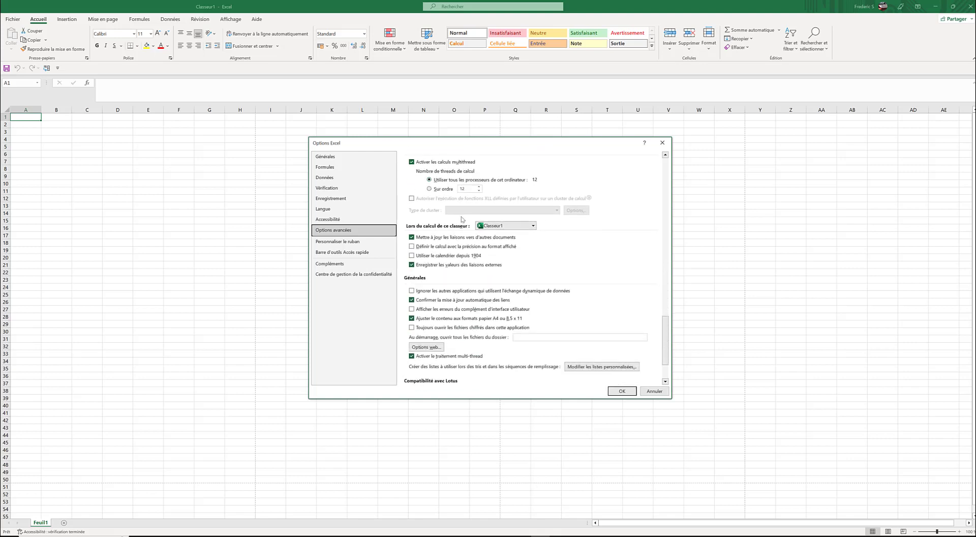
scroll(461, 219, "down", 3)
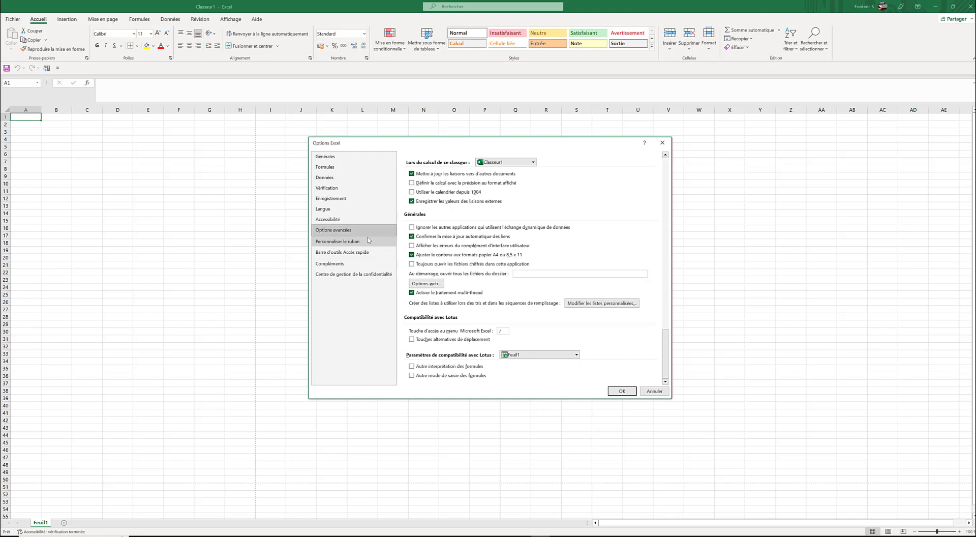
Examine the customization options for the ribbon and quick access toolbar, the add-ins list and the Centre de gestion de la confidentialité
left_click(349, 244)
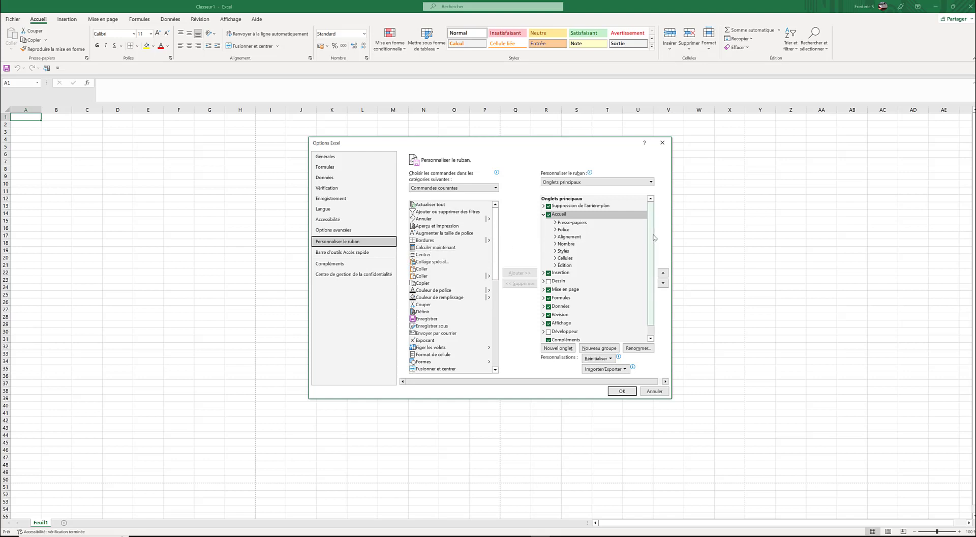
left_click_drag(653, 239, 658, 270)
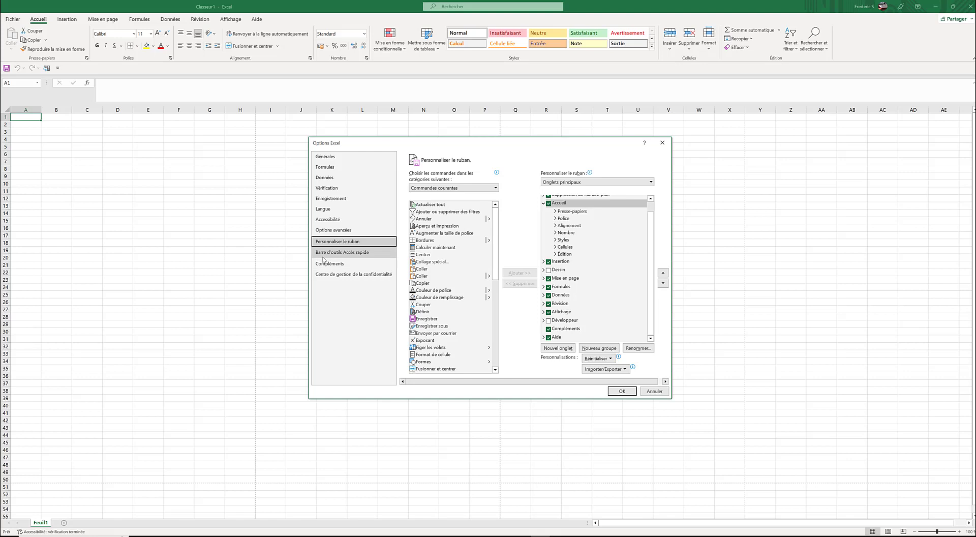
left_click(342, 252)
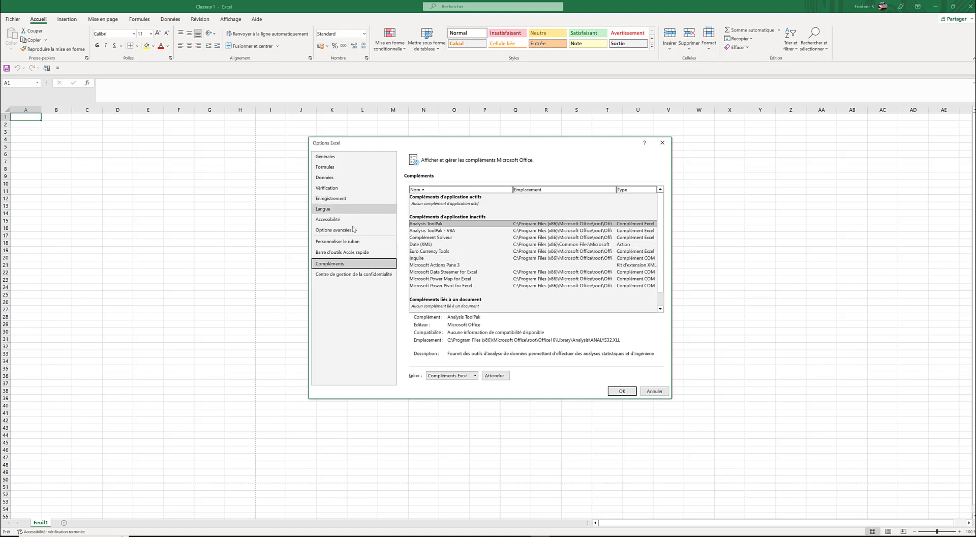
left_click(327, 275)
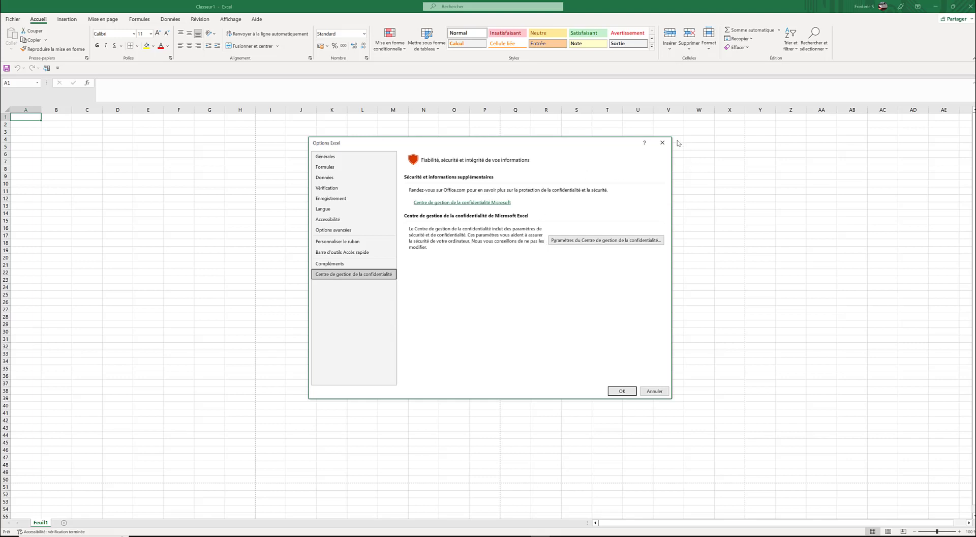
Close the Excel options without changes and examine the Insertion commands, from tables and illustrations to text and symbols
left_click(661, 144)
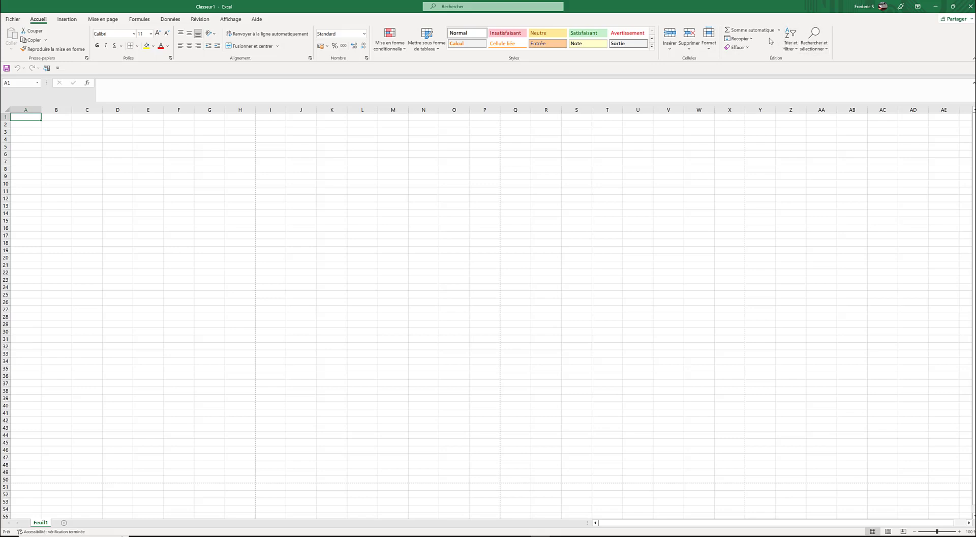
left_click(66, 21)
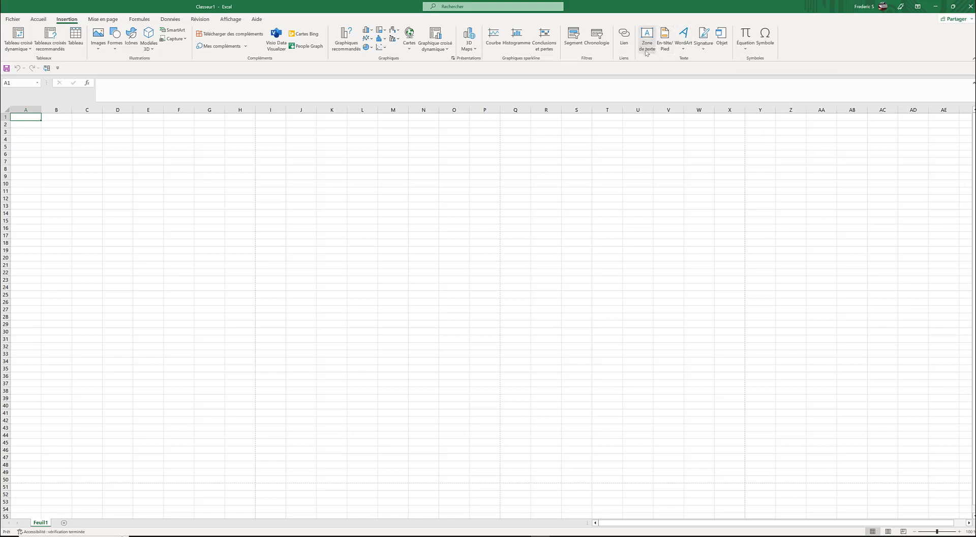
right_click(682, 48)
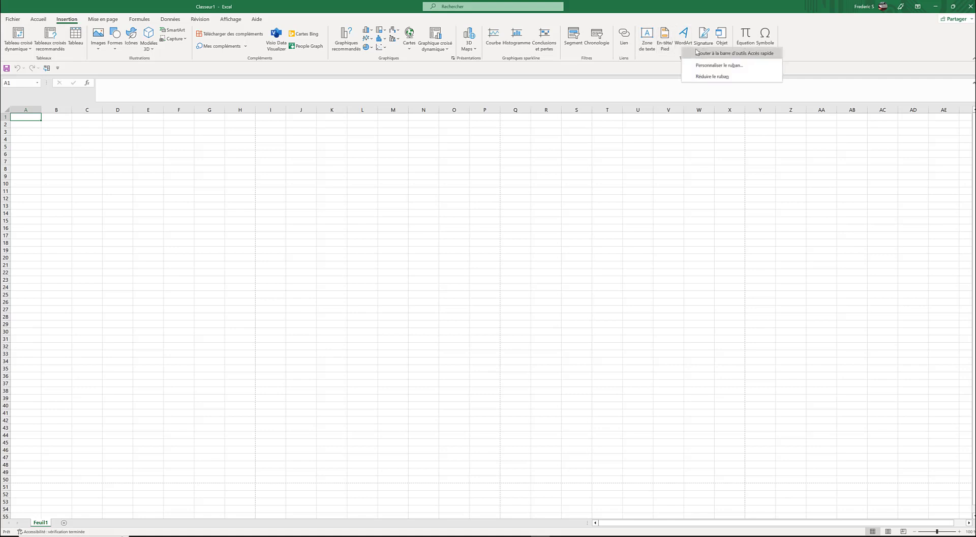
left_click(661, 57)
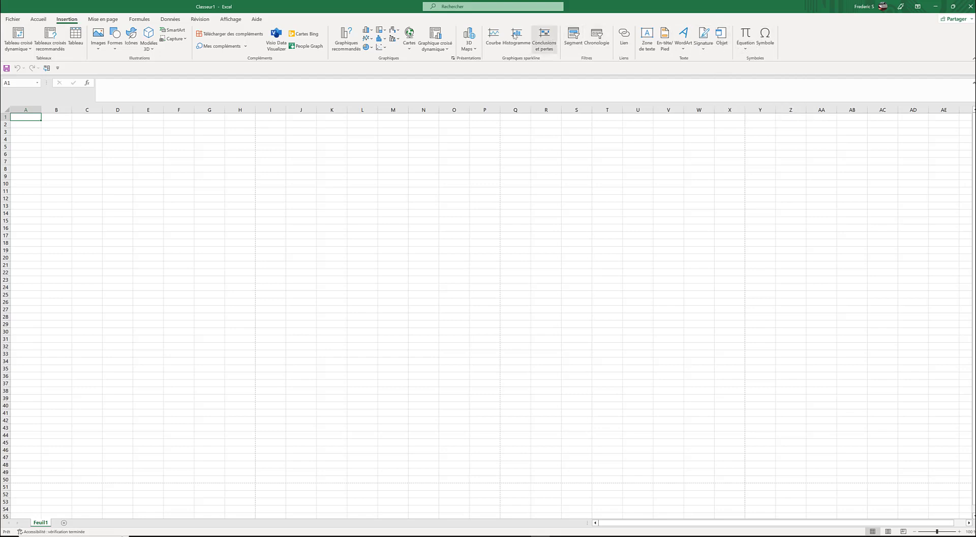
Examine the Mise en page commands for themes, page setup, scaling, sheet options and object arrangement
left_click(100, 20)
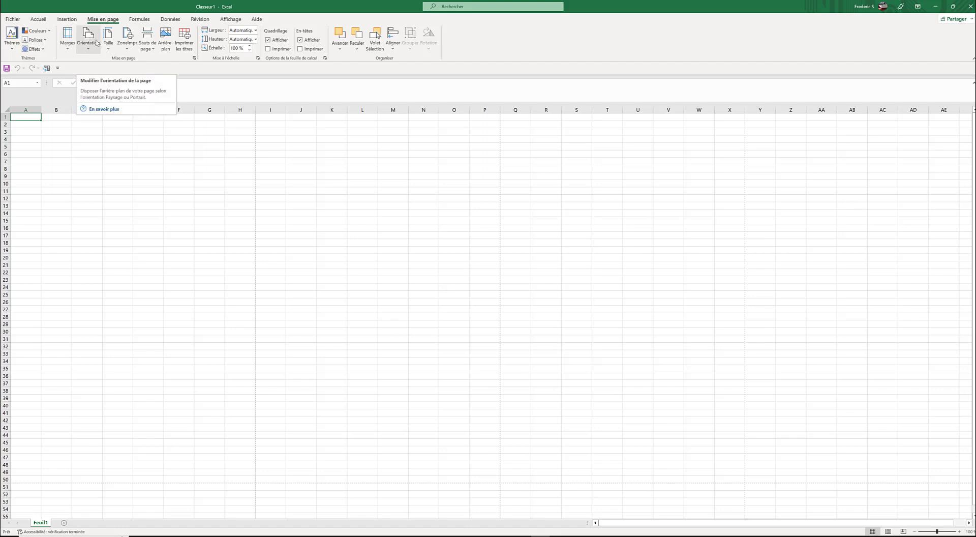
left_click(126, 48)
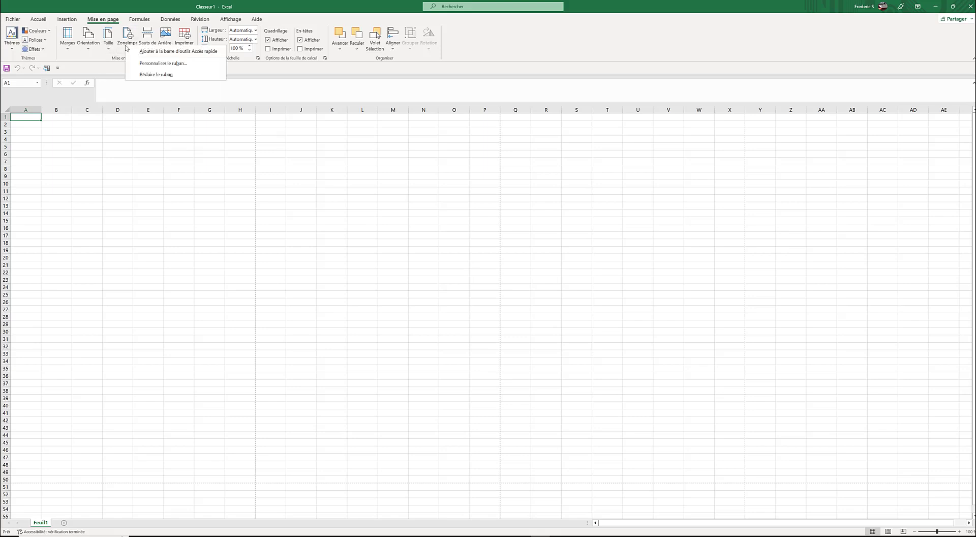
left_click(112, 58)
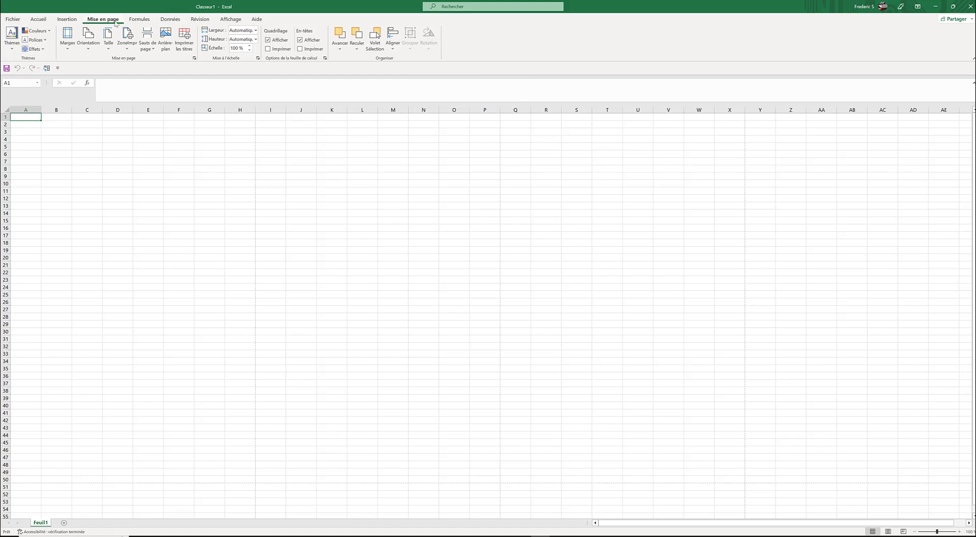
Examine the Formules, Données and Révision commands, from the function library through the data tools to comments and protection
left_click(140, 20)
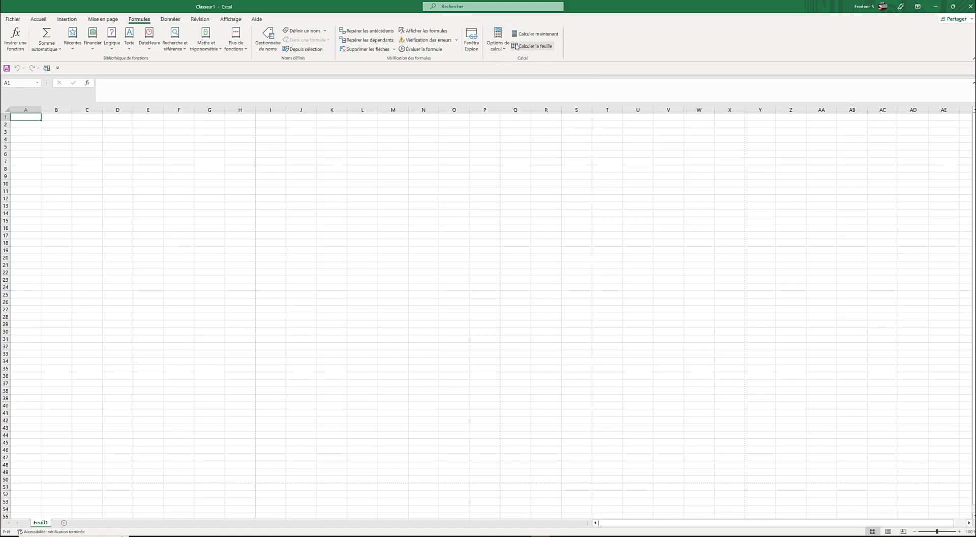
left_click(170, 19)
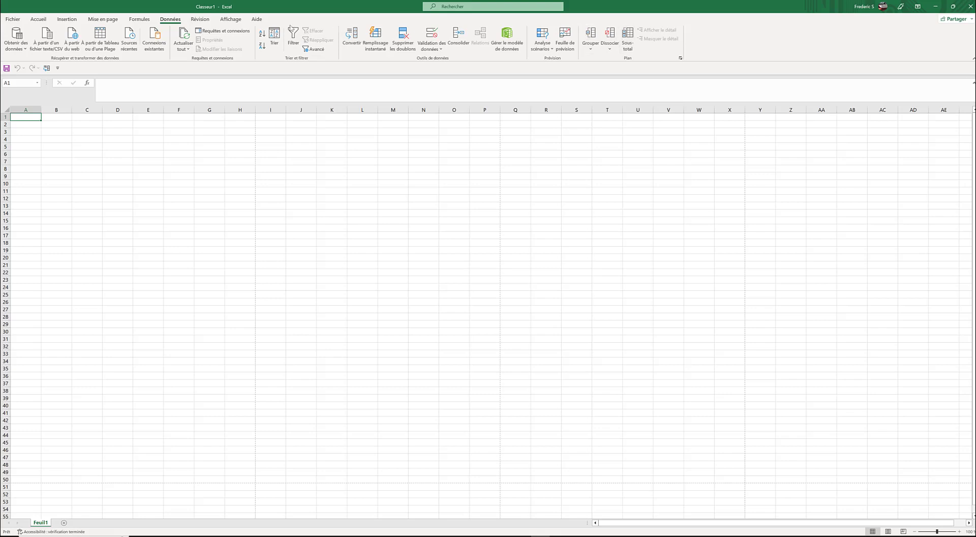
left_click(199, 19)
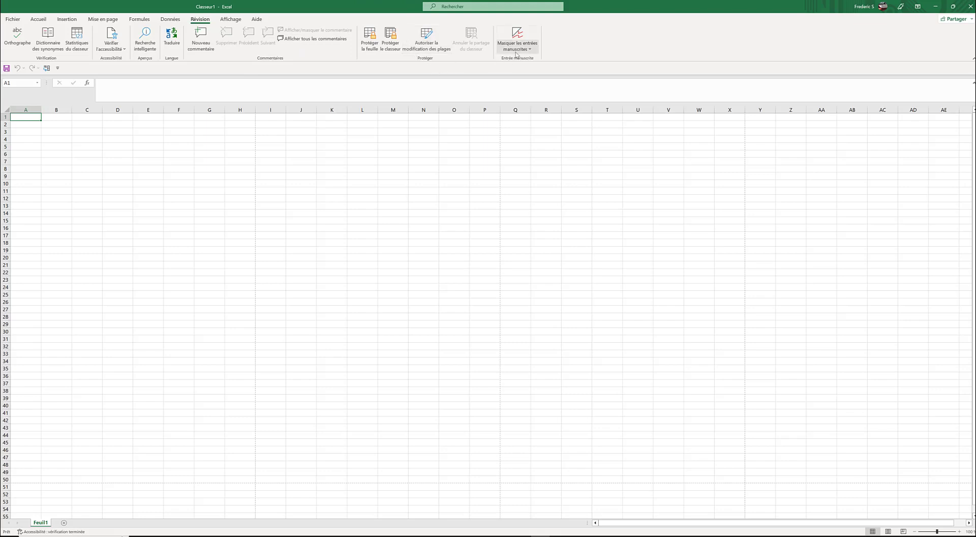
Examine the Affichage commands for view modes, zoom, windows and macros, as well as the Aide commands
left_click(235, 22)
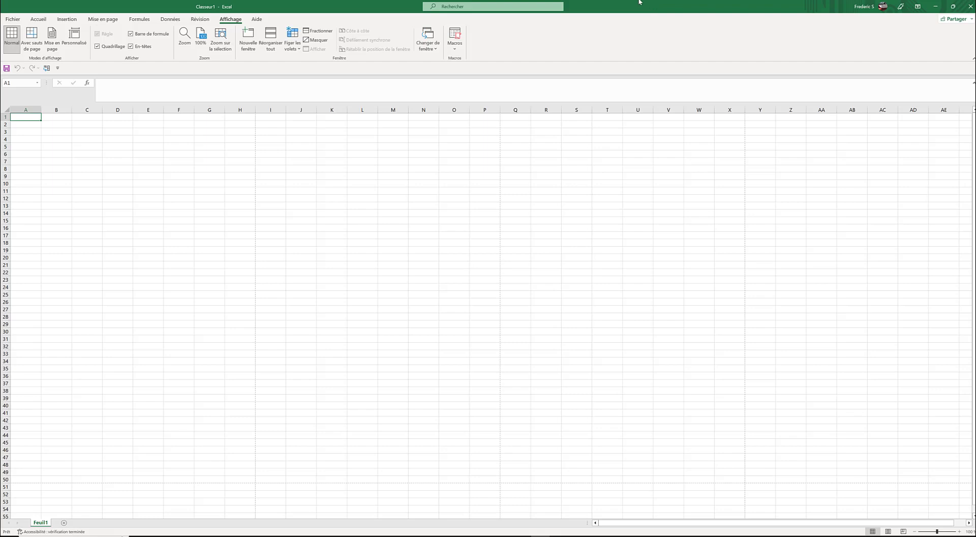
left_click(17, 118)
left_click(258, 20)
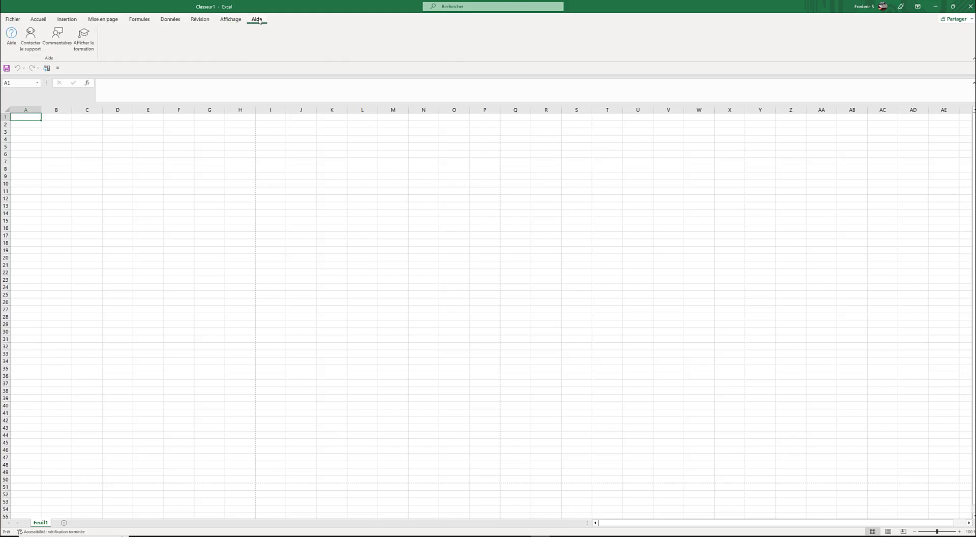